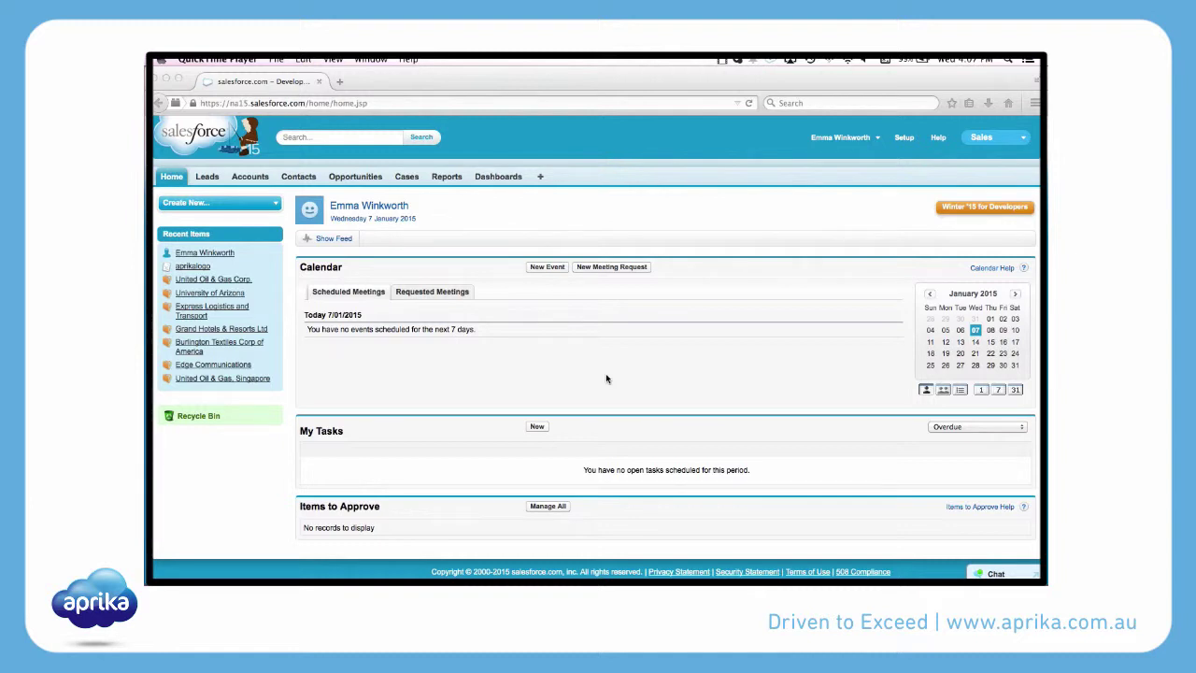
Step: Open the Email Services page under the Develop setup section and start a new email service
click(902, 142)
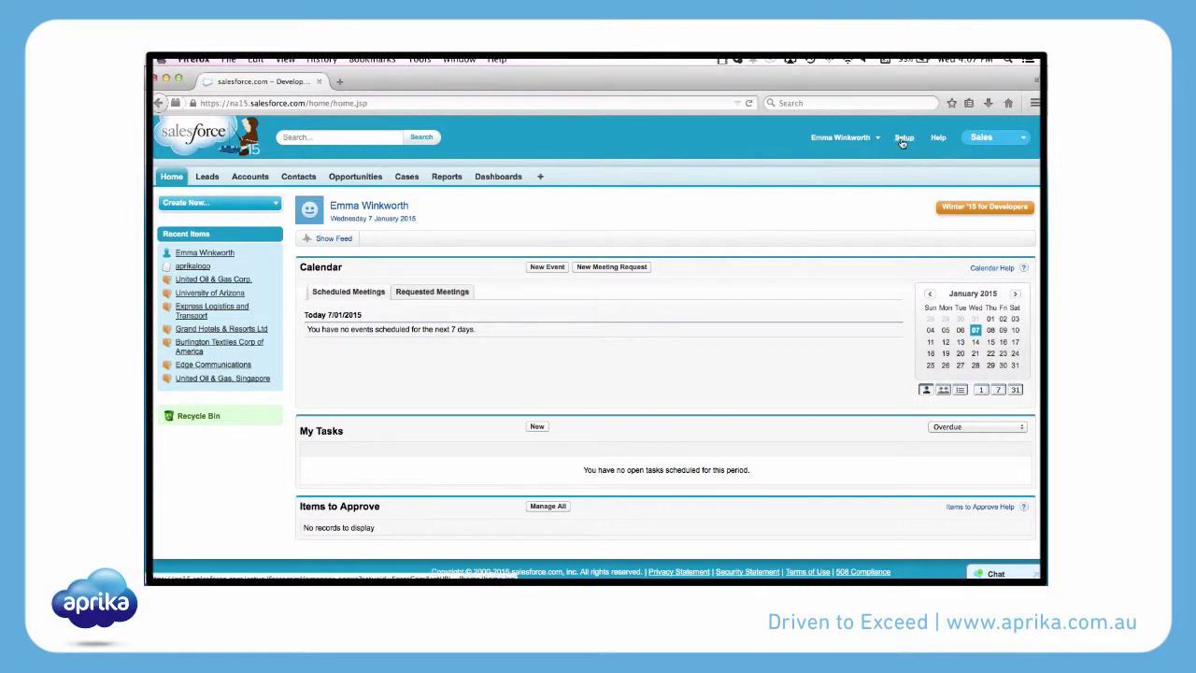
click(903, 142)
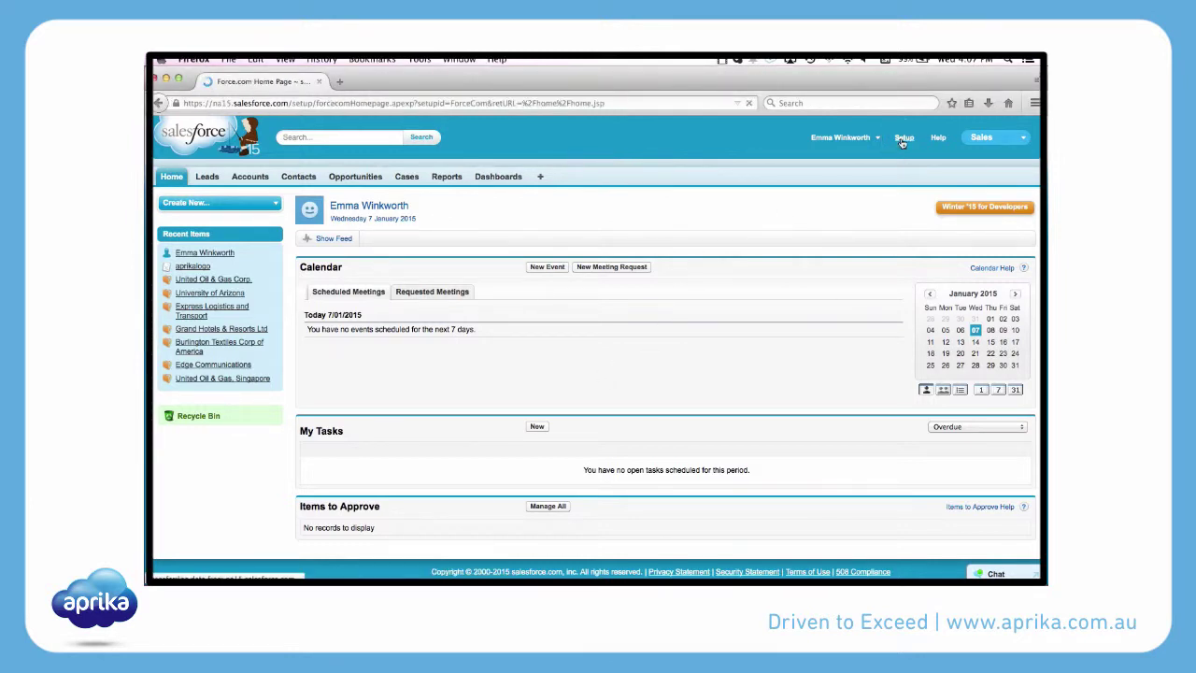
scroll(159, 341, down, 5)
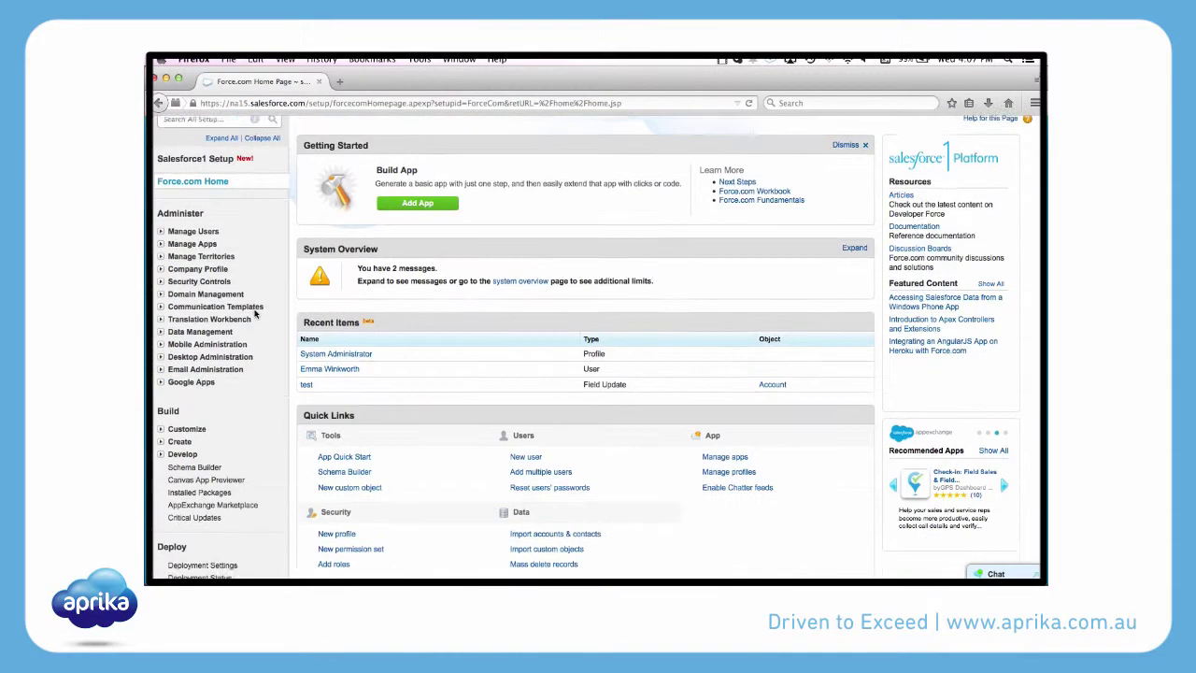
click(162, 332)
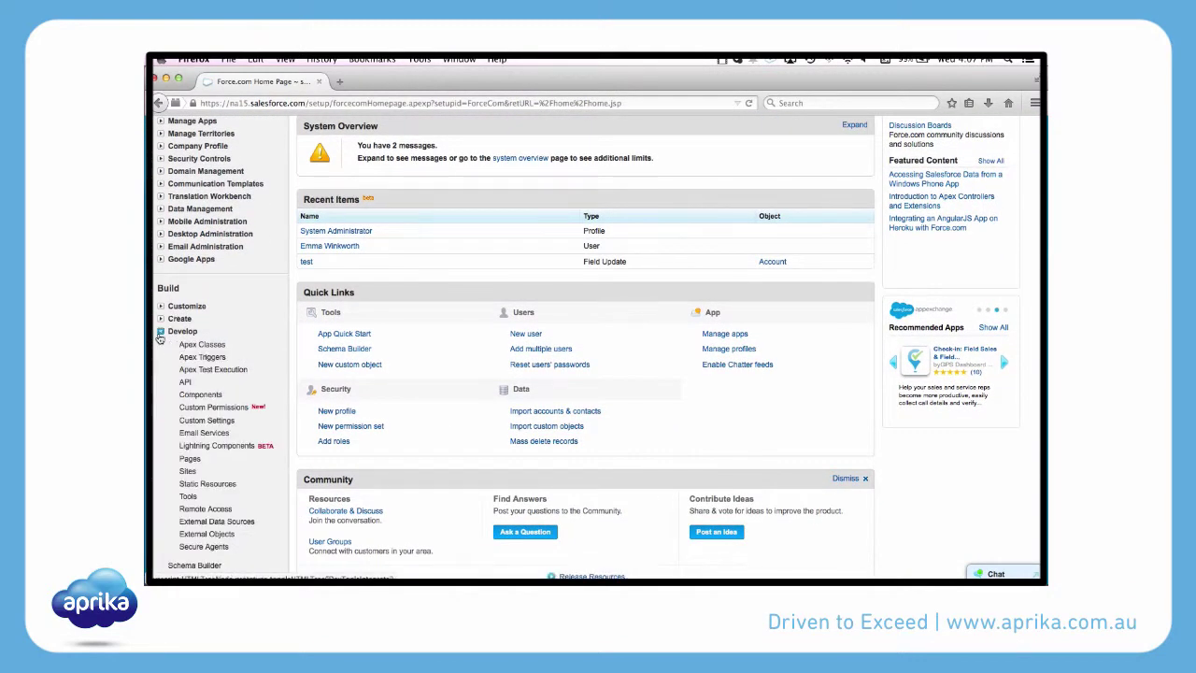
click(196, 434)
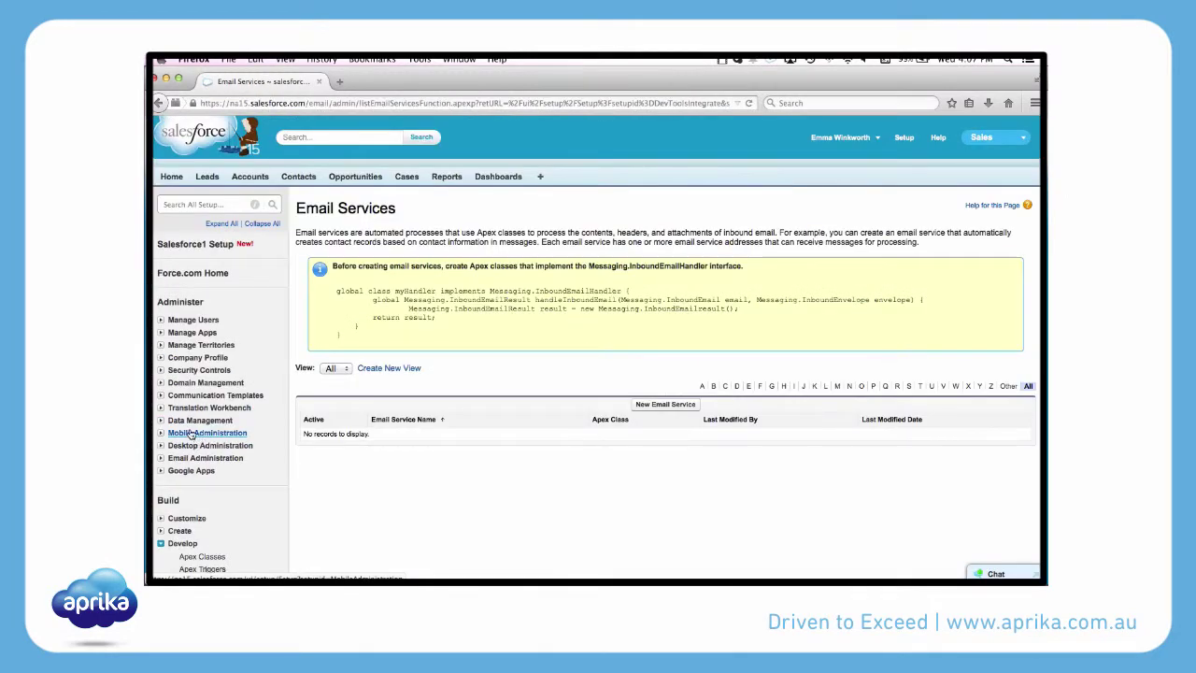
click(656, 408)
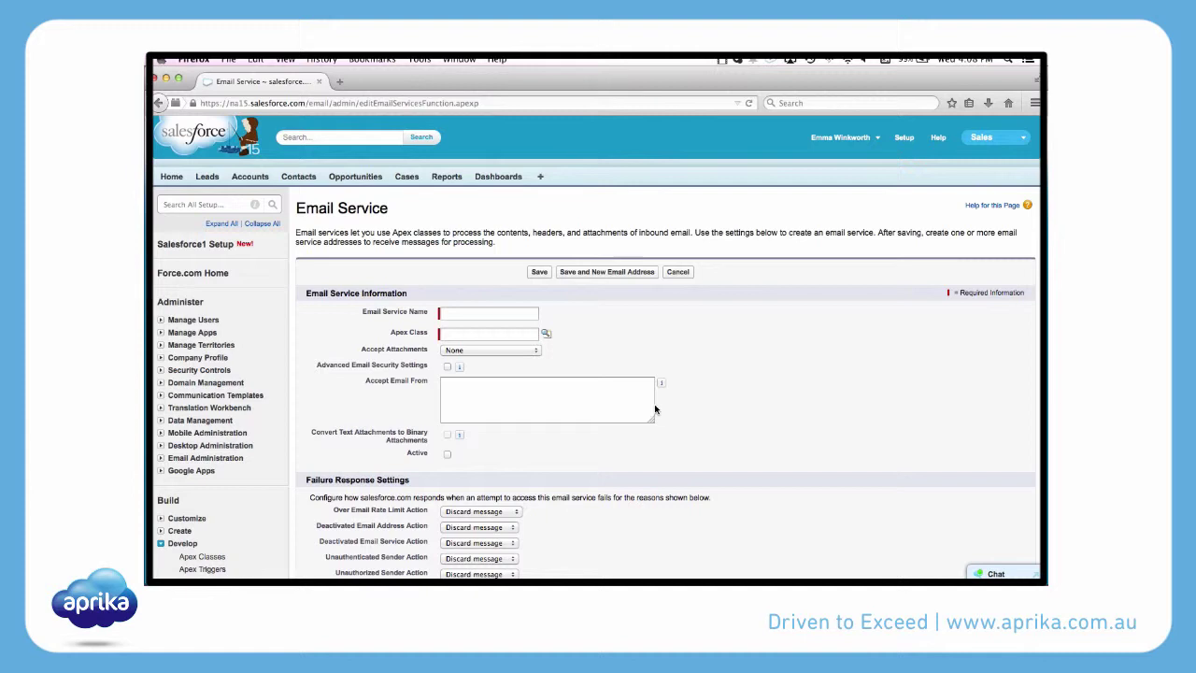
Step: Name the email service IntelliMail and assign the IntelliMail Apex class to it
click(507, 314)
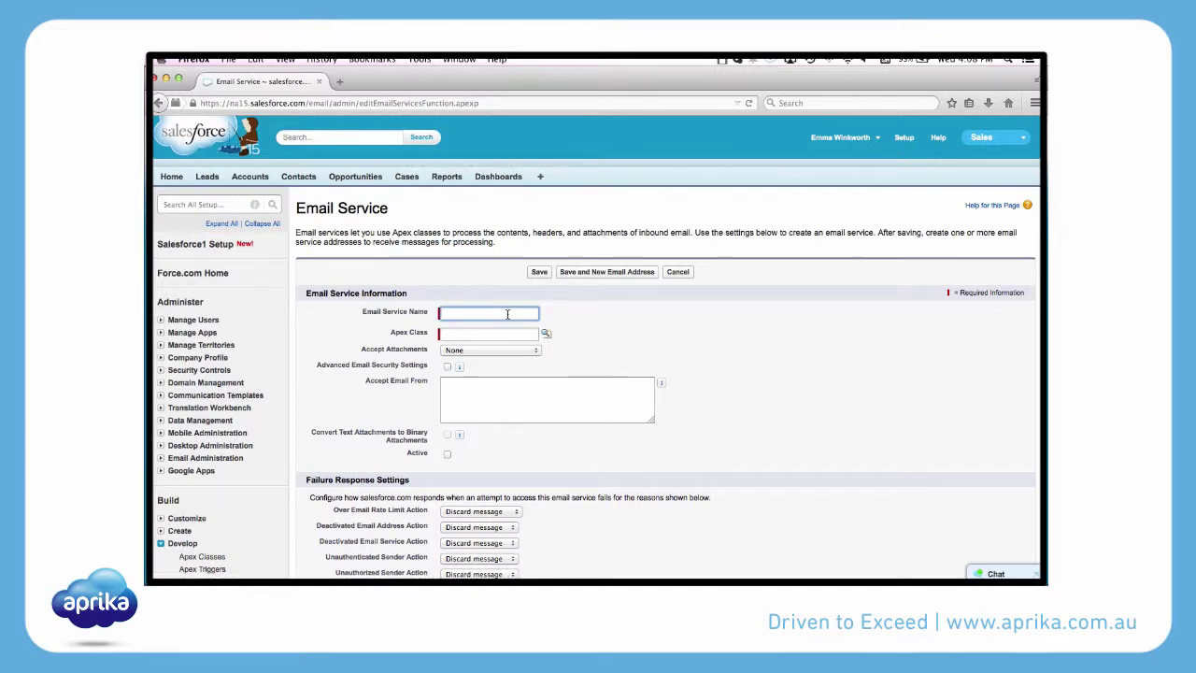
text(Intelli)
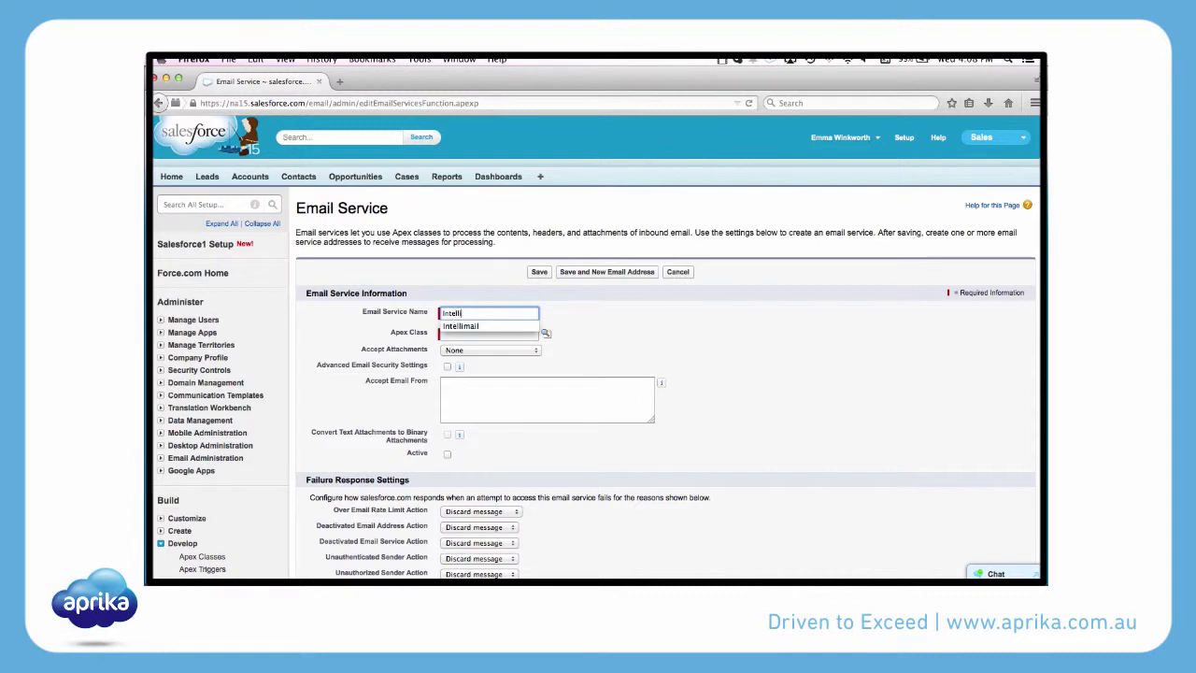
text(Mail)
key(Tab)
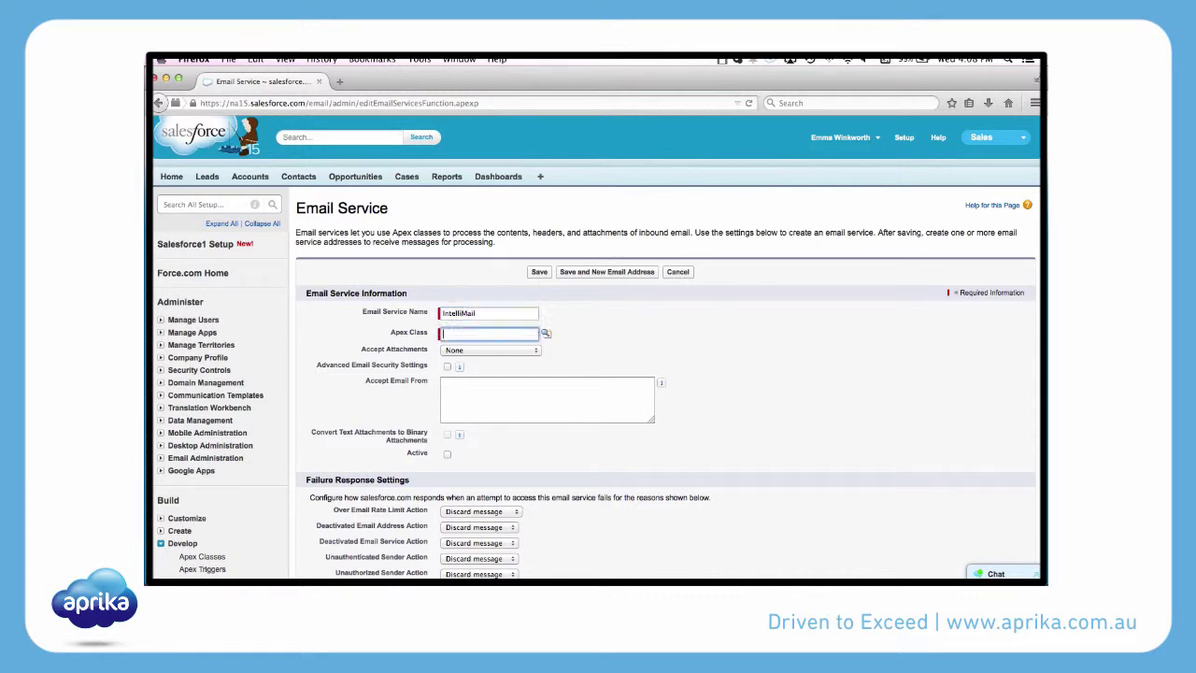
click(546, 333)
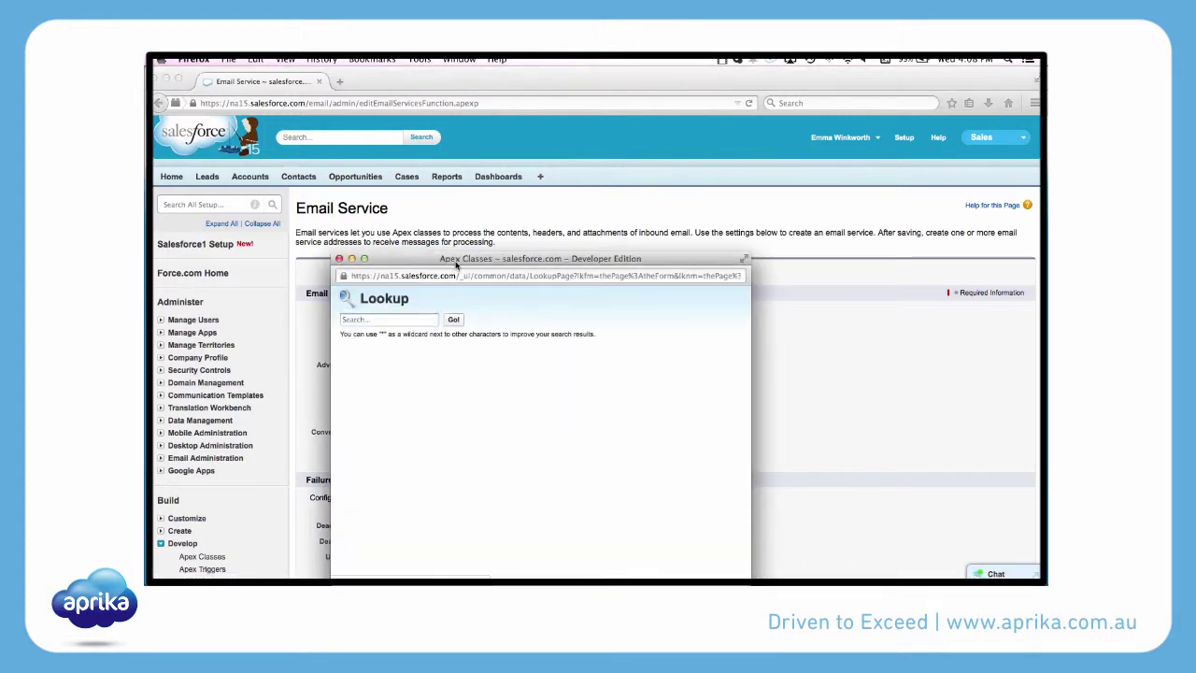
scroll(467, 449, down, 5)
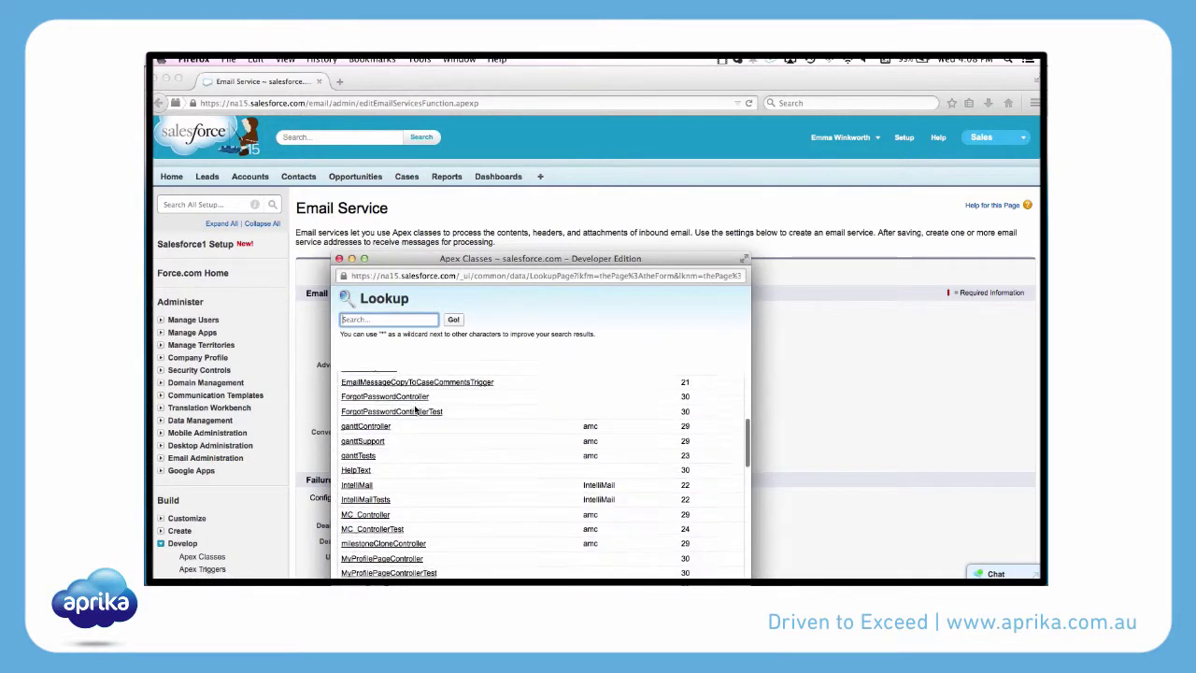
click(360, 478)
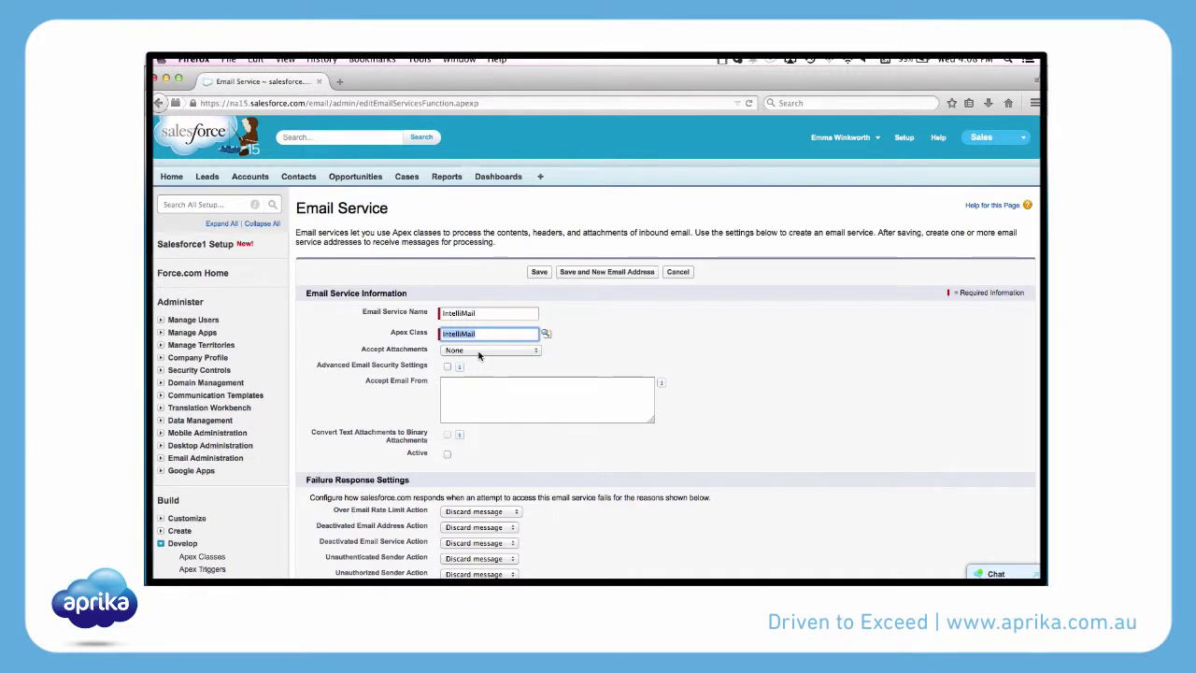
Step: Set the email service to accept binary attachments only and mark it as active
click(477, 351)
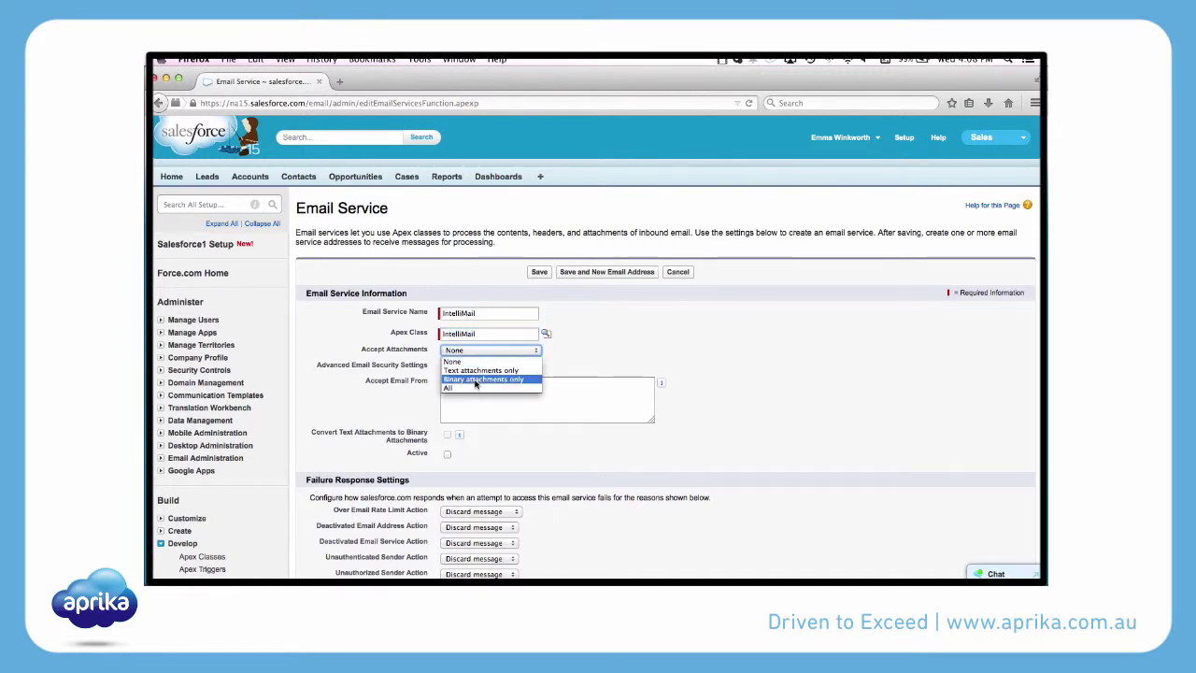
click(475, 379)
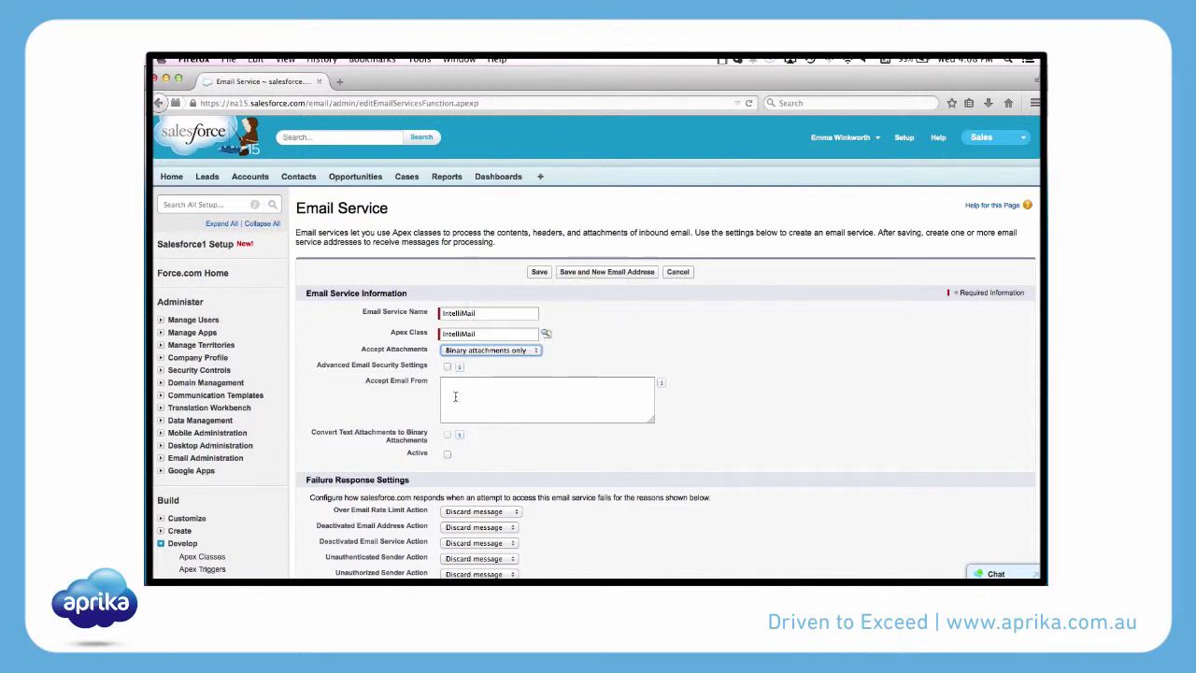
click(447, 455)
Step: Enable error routing to the administrator's email address, then save the service and start a new email address for it
scroll(505, 449, down, 2)
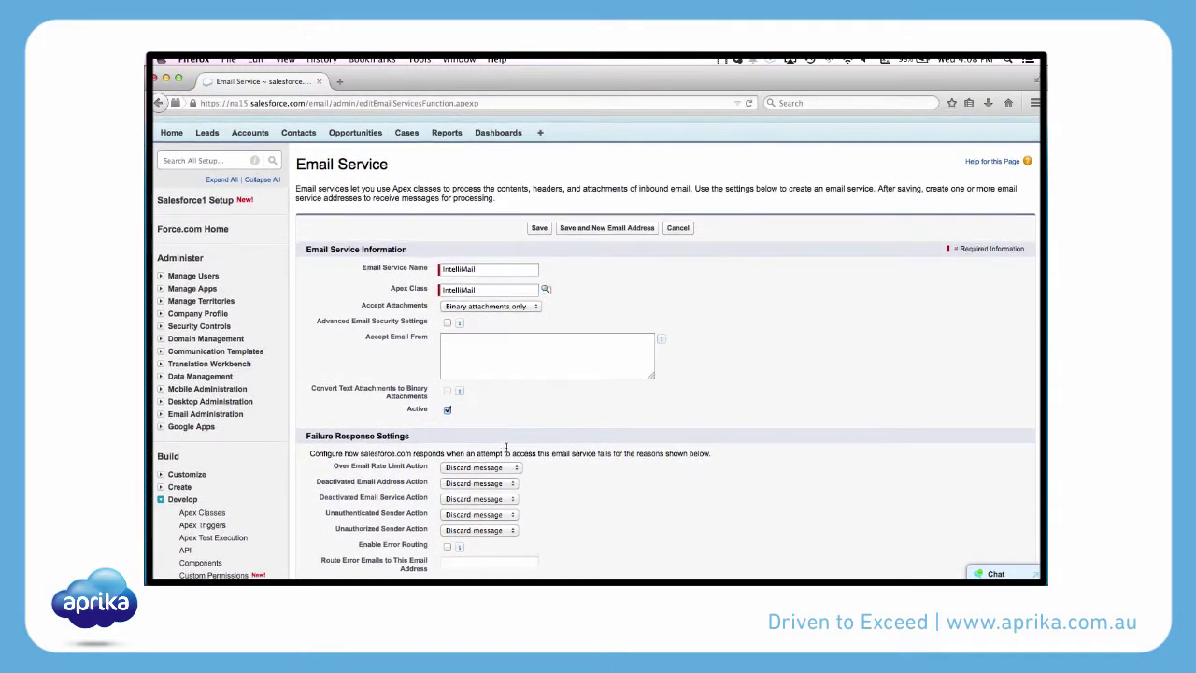
scroll(505, 450, down, 3)
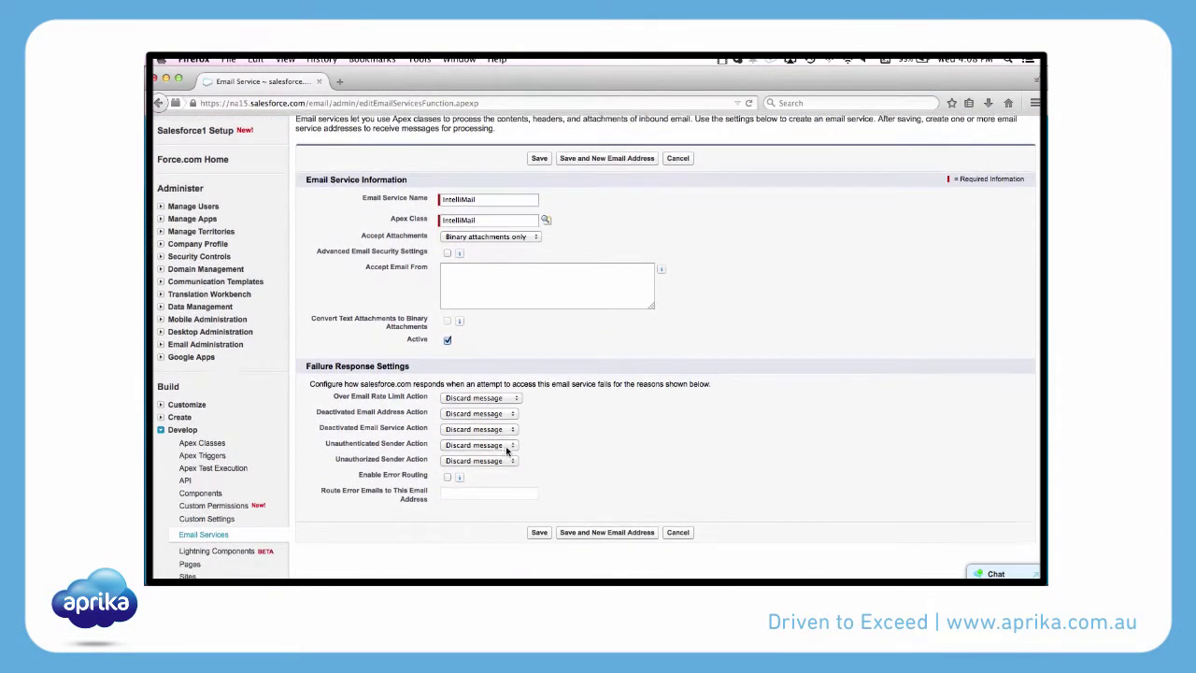
scroll(508, 451, down, 1)
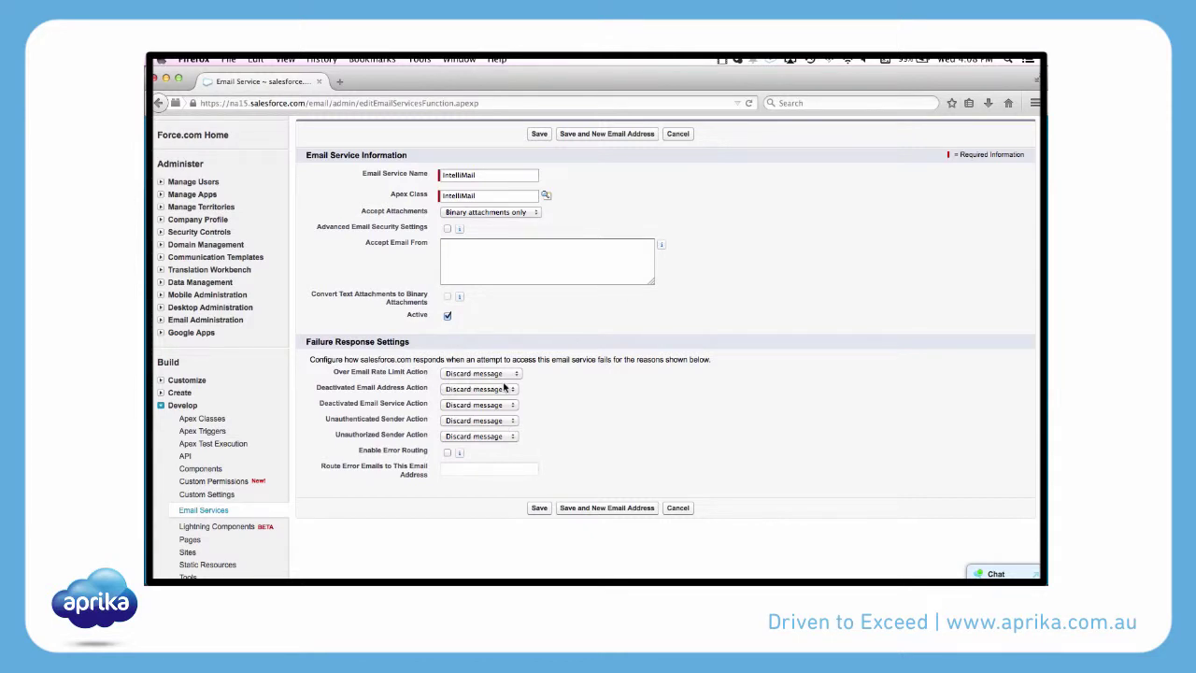
click(448, 453)
click(450, 470)
text(emma.)
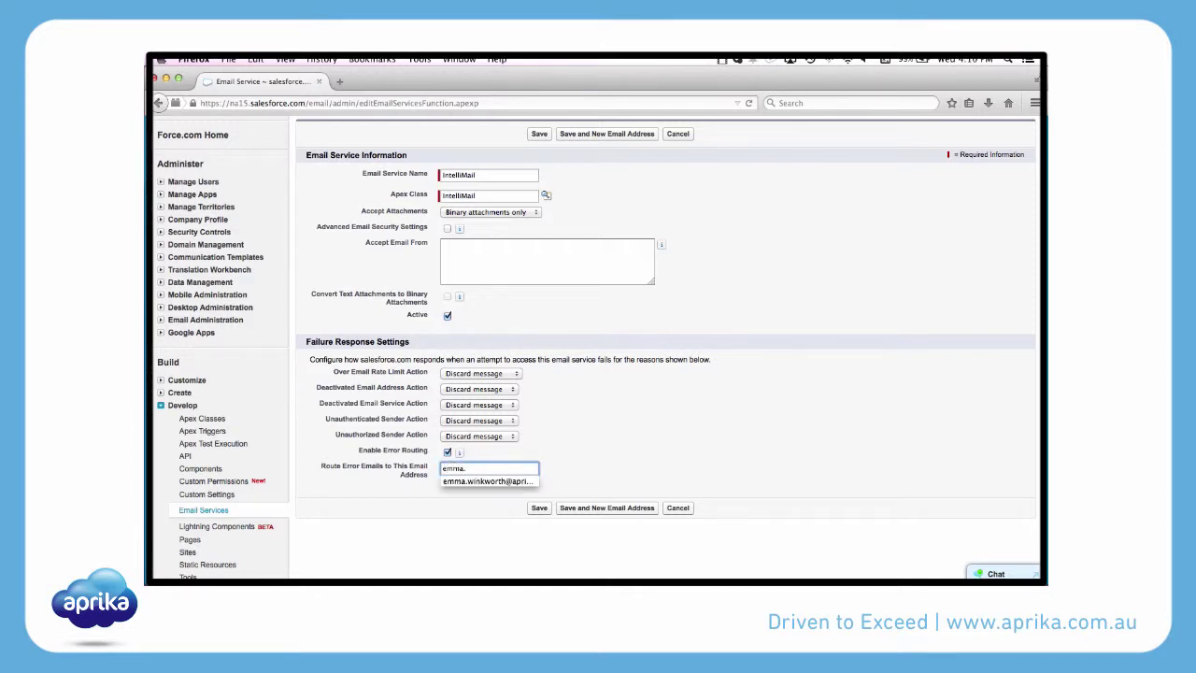
key(Down)
key(Return)
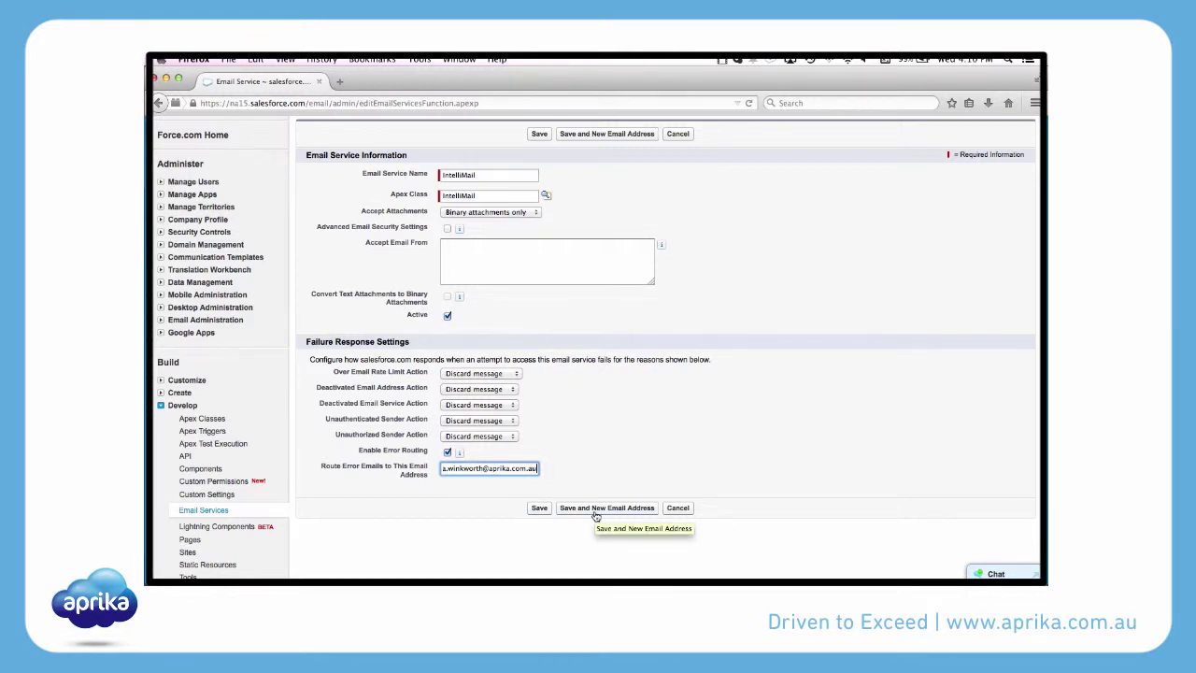
click(594, 509)
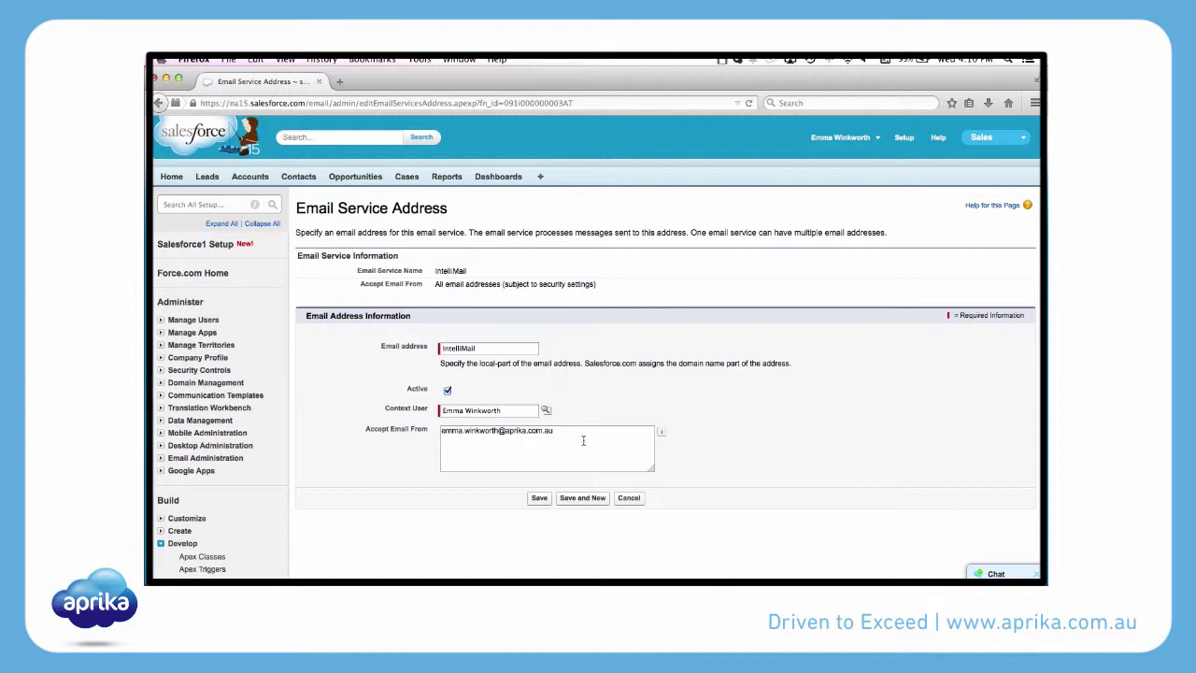
Step: Clear the Accept Email From restriction on the IntelliMail service address and save the address
drag(560, 437, 436, 431)
key(BackSpace)
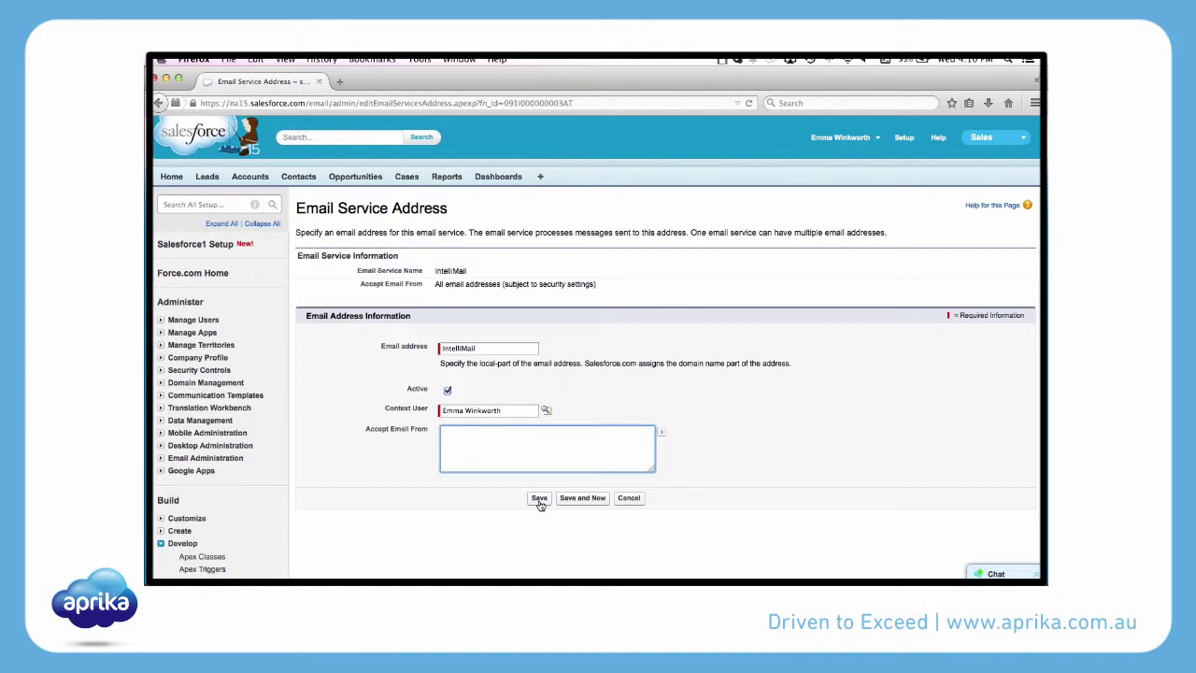
click(539, 498)
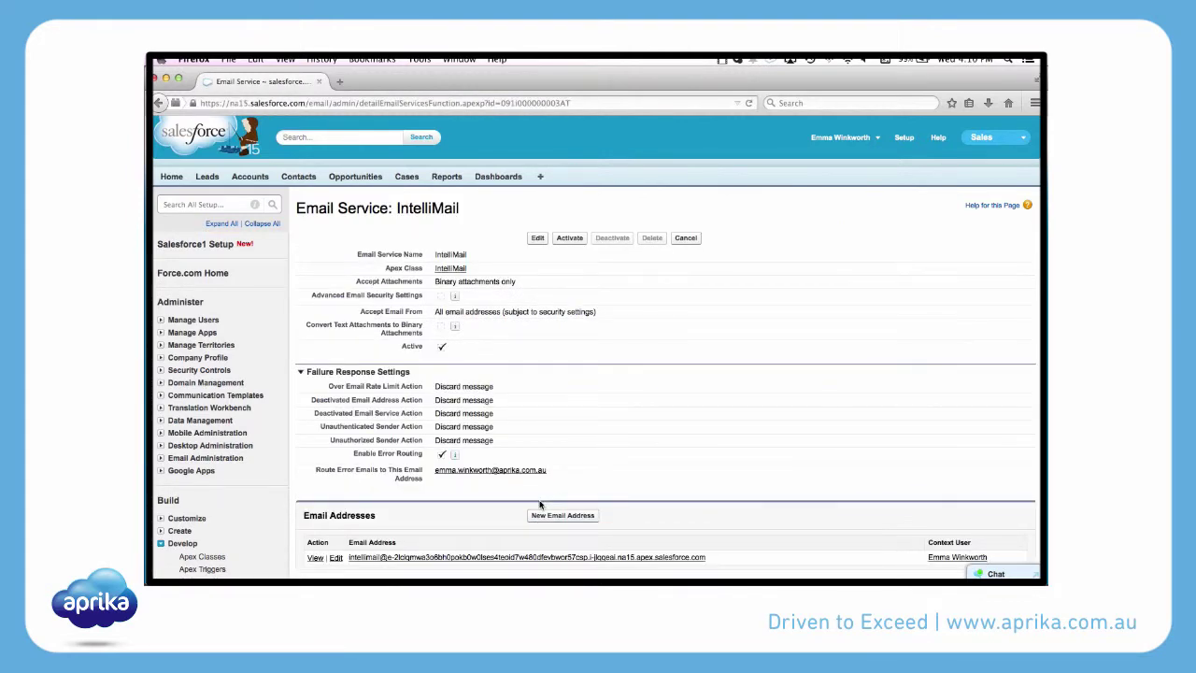
Step: Copy the generated email address of the IntelliMail service from its Email Addresses list
scroll(539, 504, down, 1)
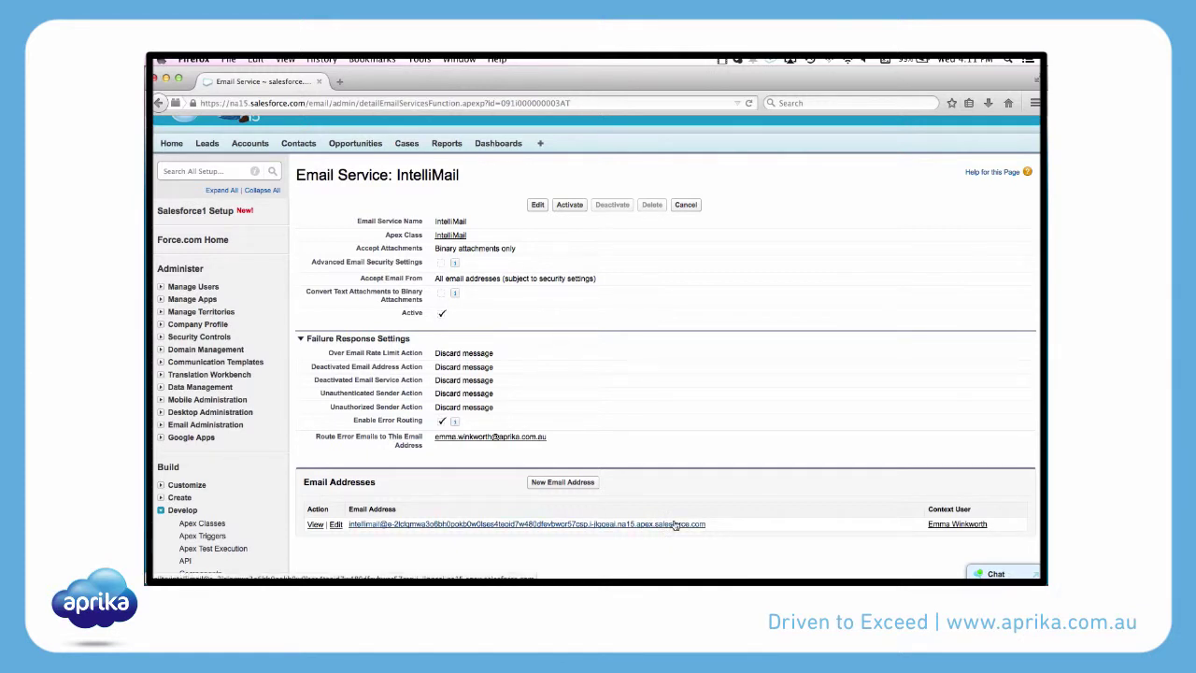
drag(709, 525, 335, 525)
right_click(383, 528)
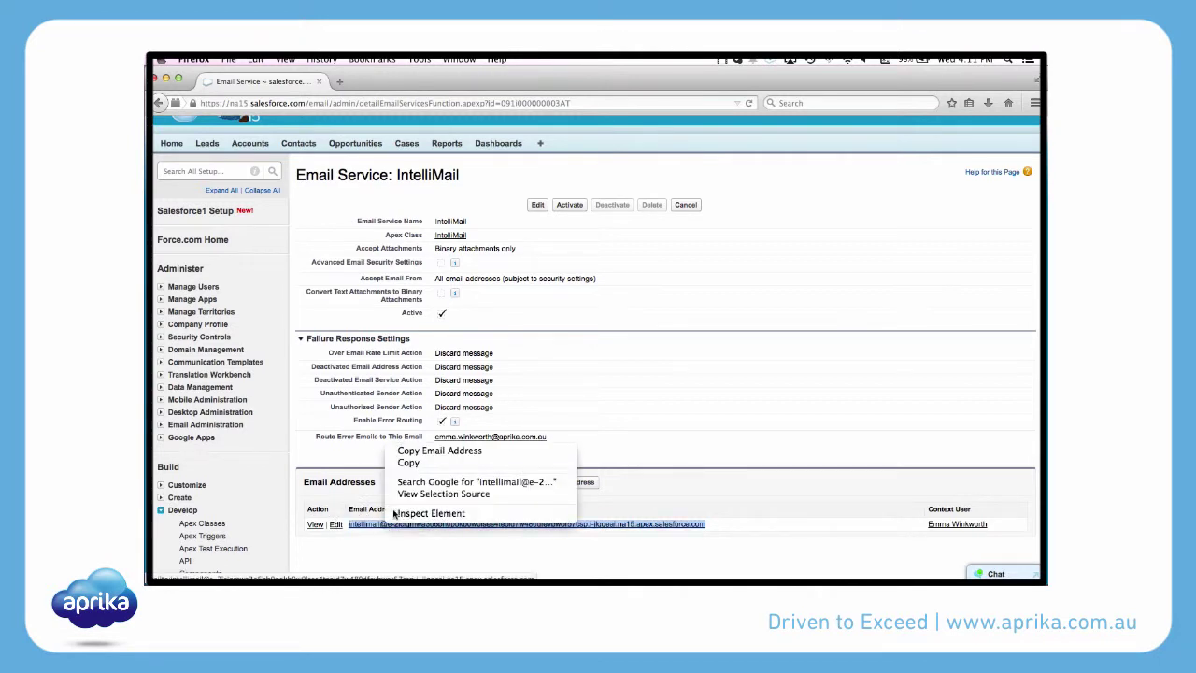
click(408, 462)
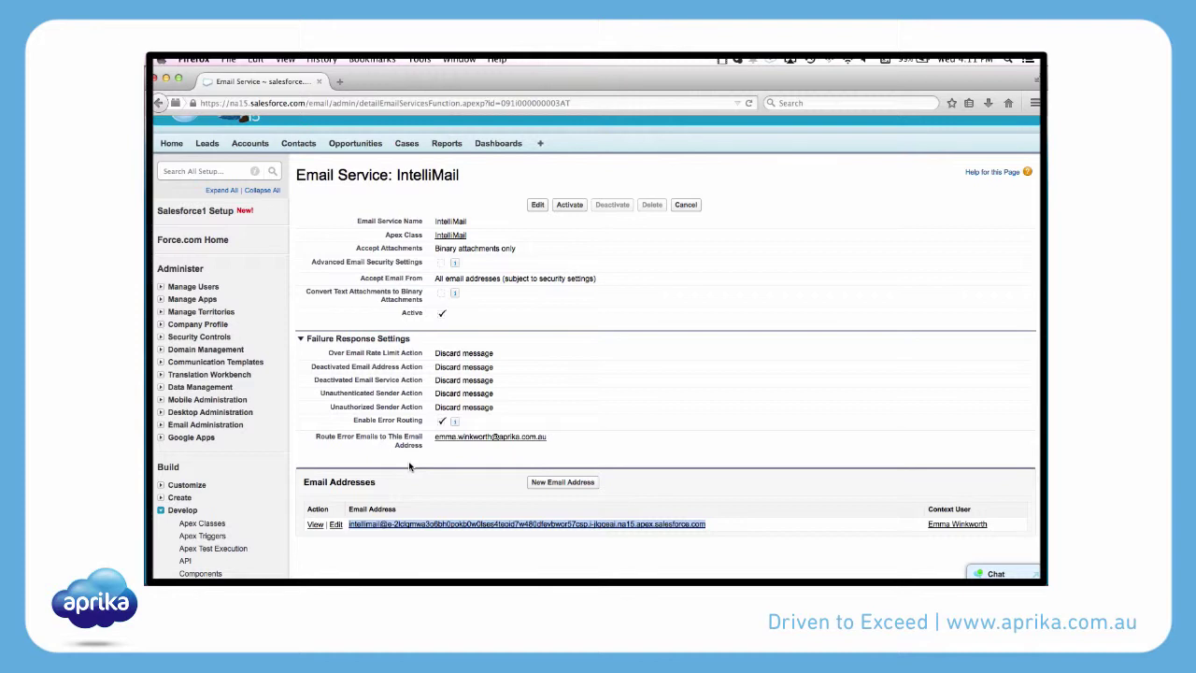
Step: Replace the Compliance BCC Email address under Email Administration with the copied service address and save the setting
click(161, 425)
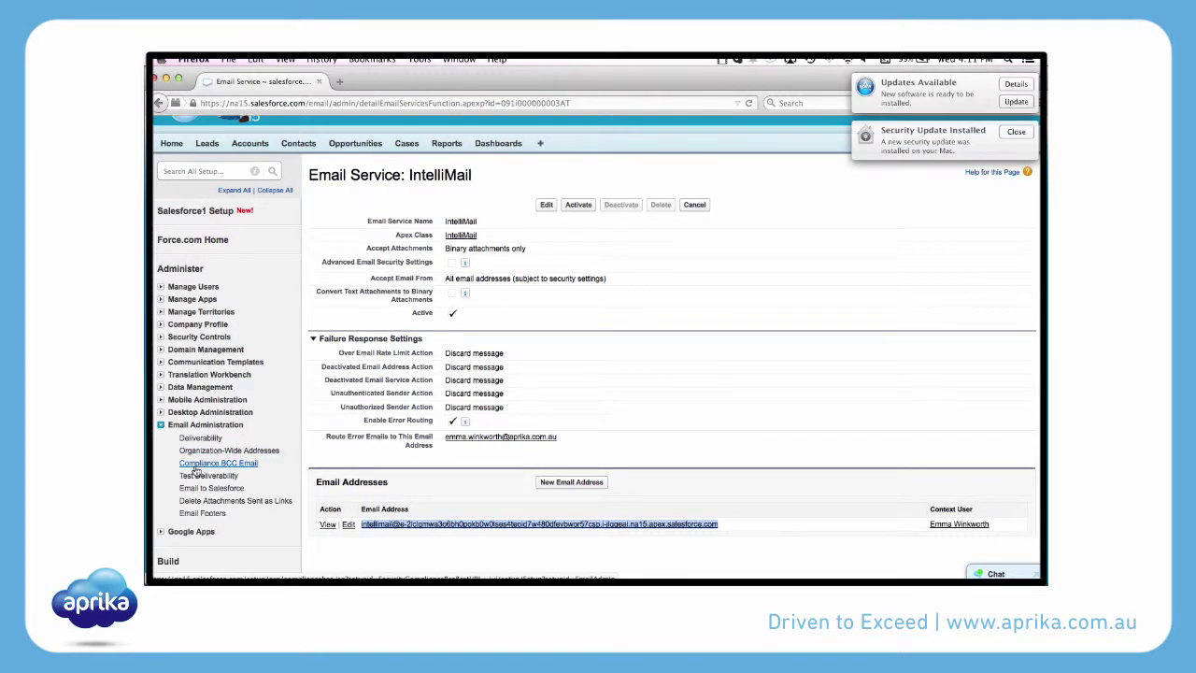
click(195, 466)
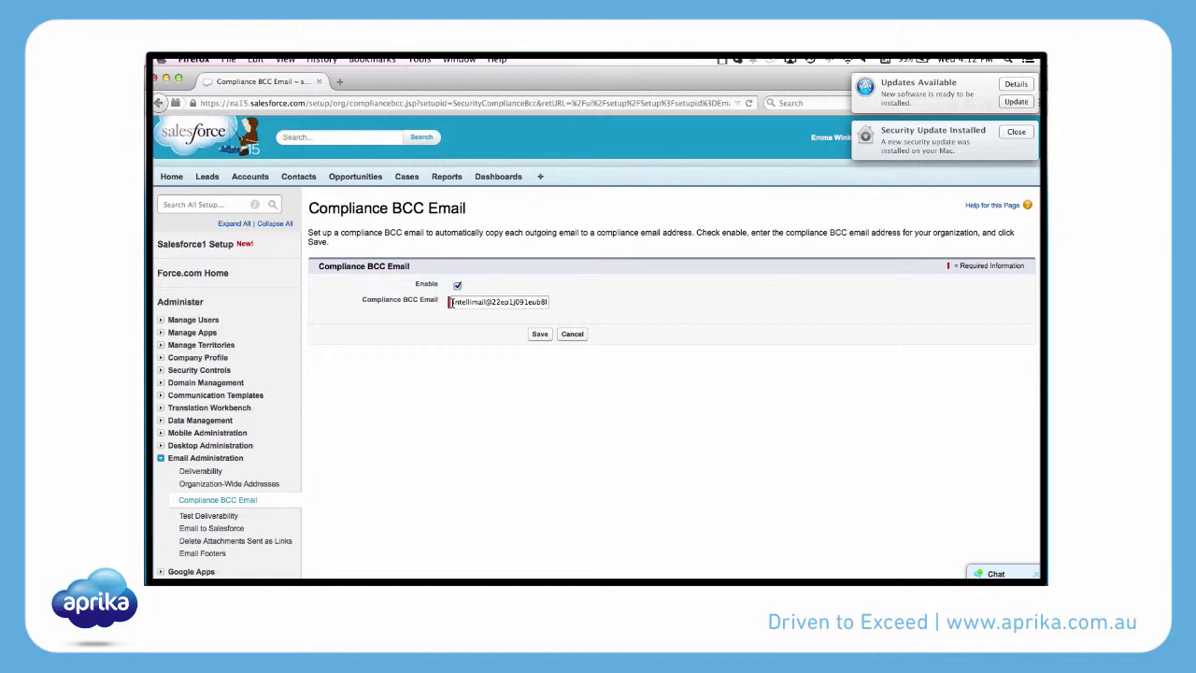
drag(449, 301, 655, 315)
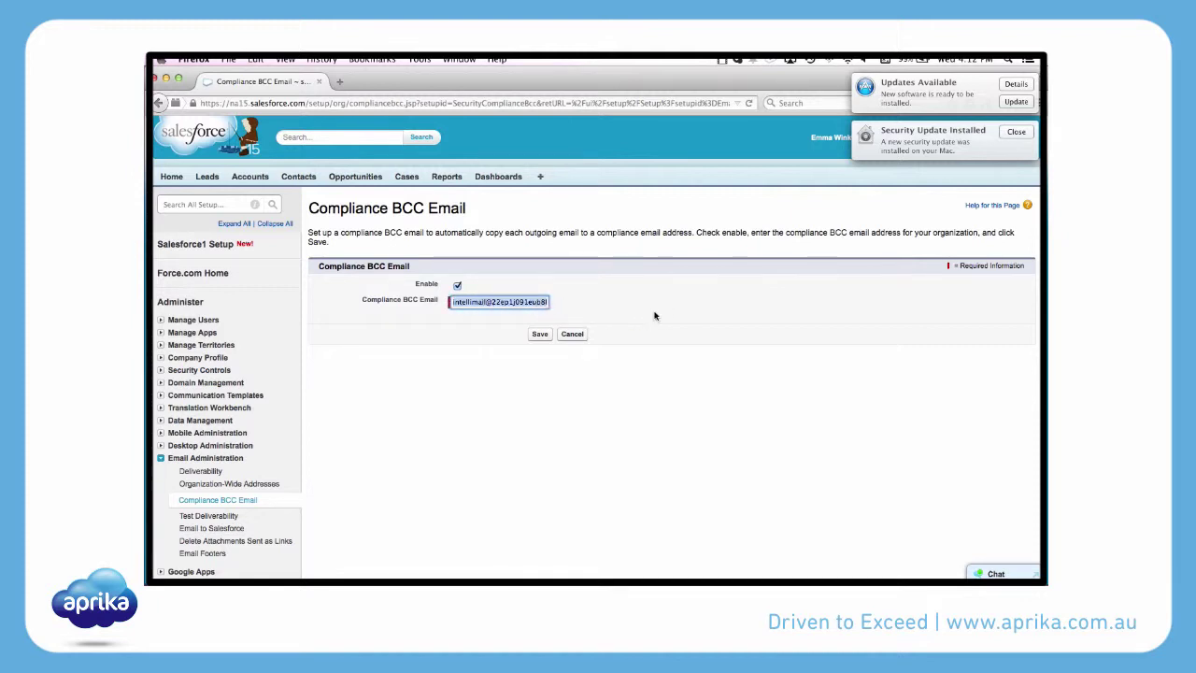
key(super+v)
drag(549, 304, 454, 289)
click(457, 300)
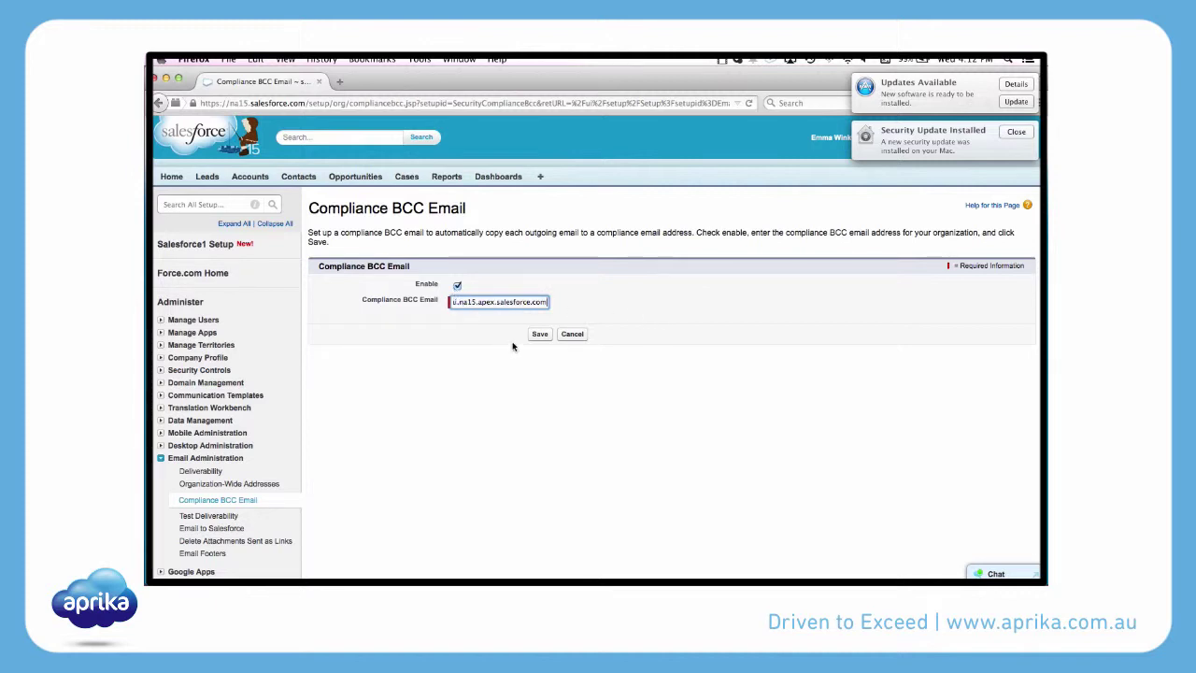
click(545, 338)
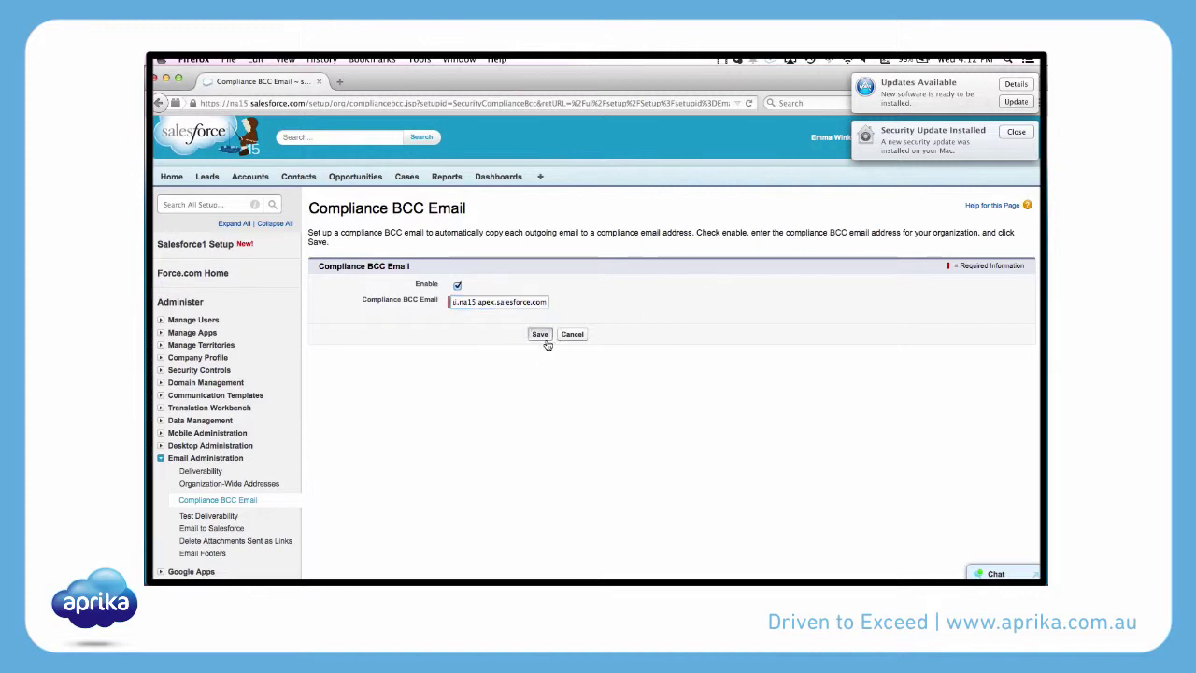